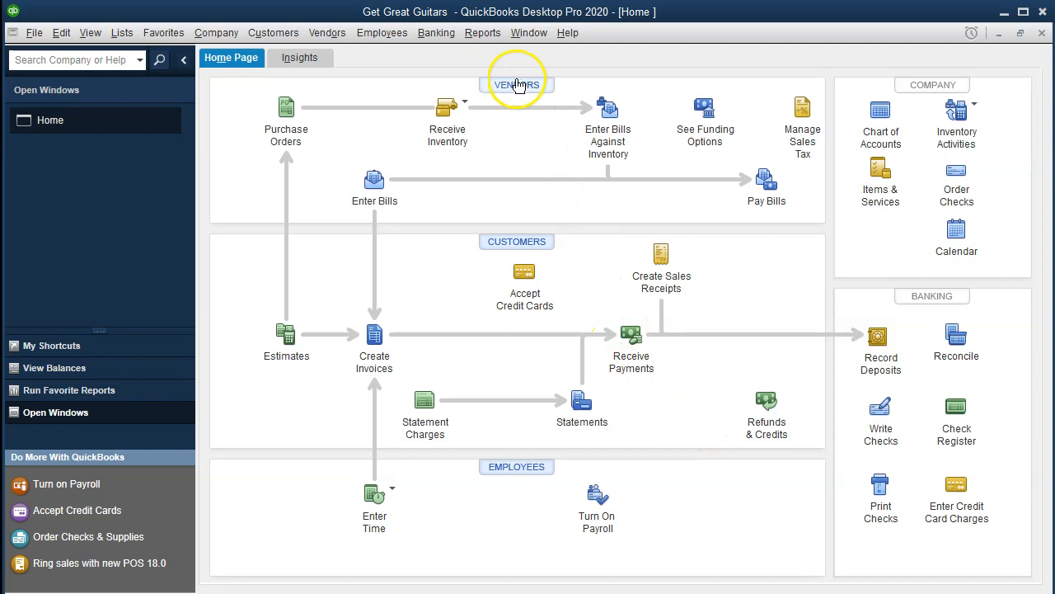
- Open the standard balance sheet report from the company and financial reports
click(483, 33)
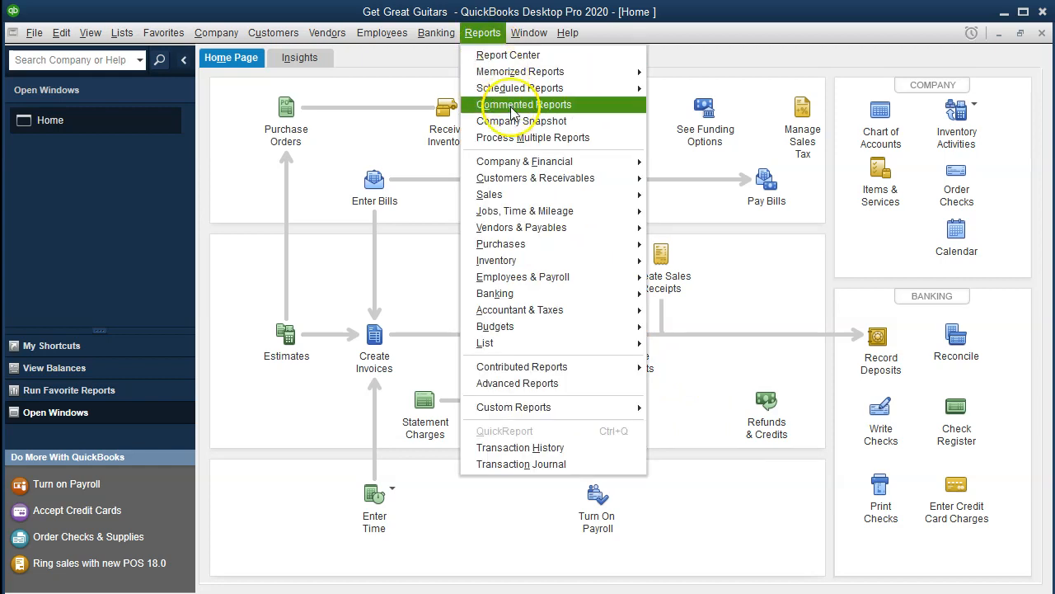
mouse_move(541, 165)
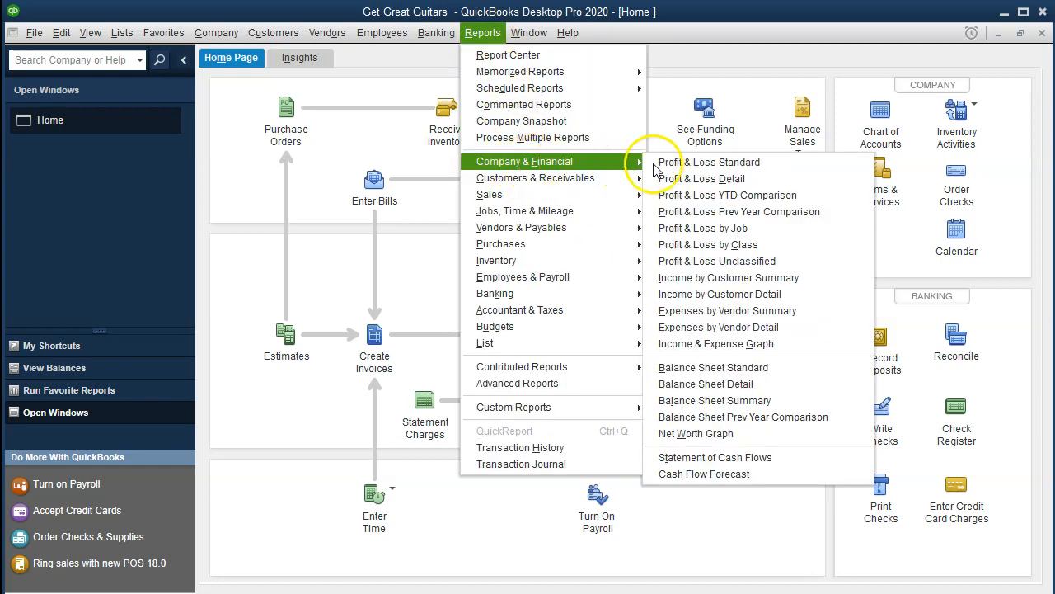
click(687, 370)
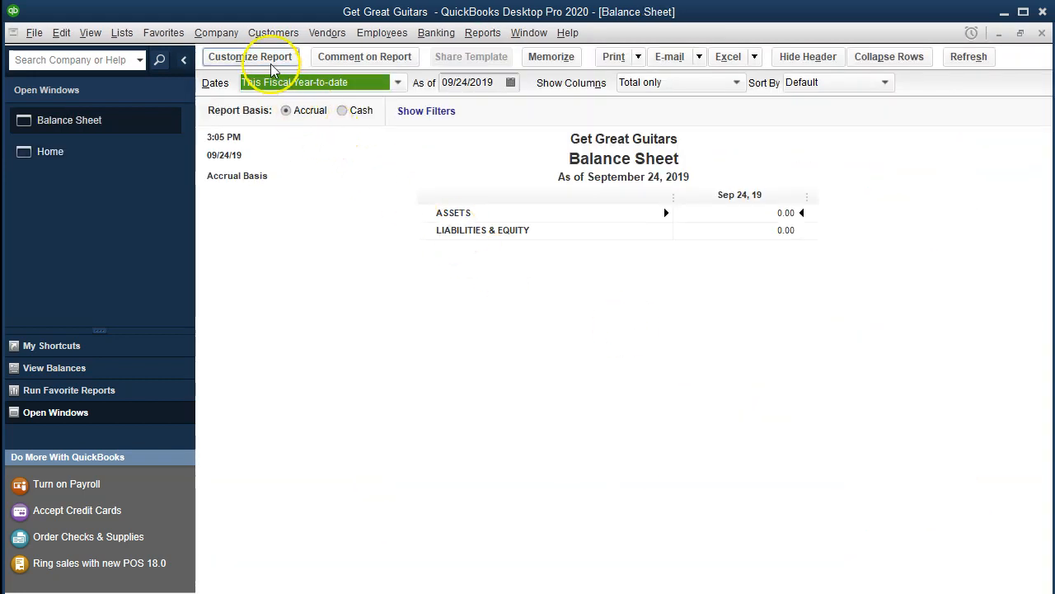
- Customize the balance sheet to cover 01/01/2020 through 12/31/2020 and look through the assets, liabilities and equity
click(252, 58)
key(Tab)
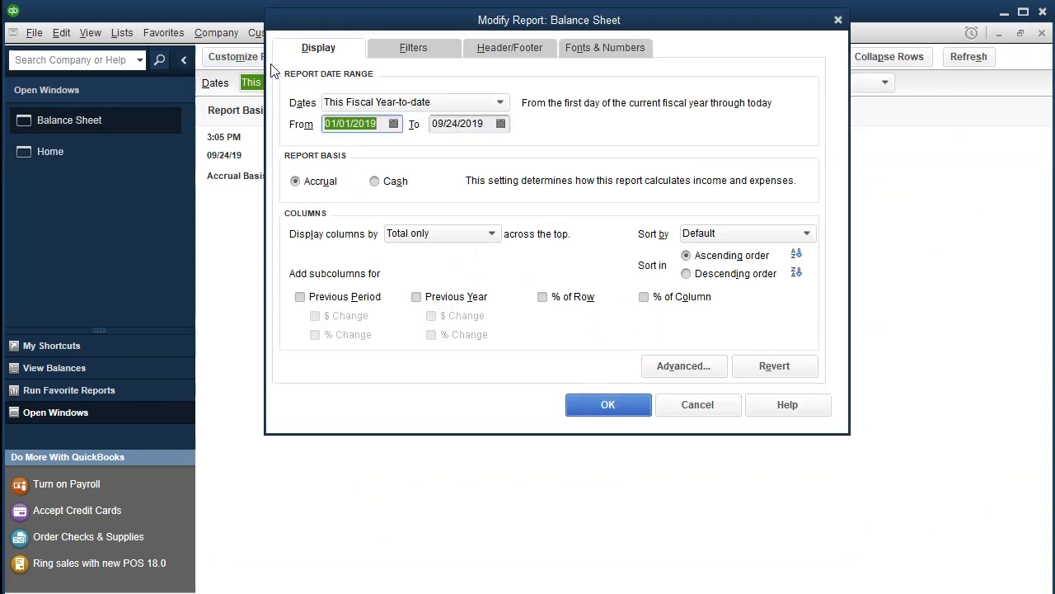
text(01012020)
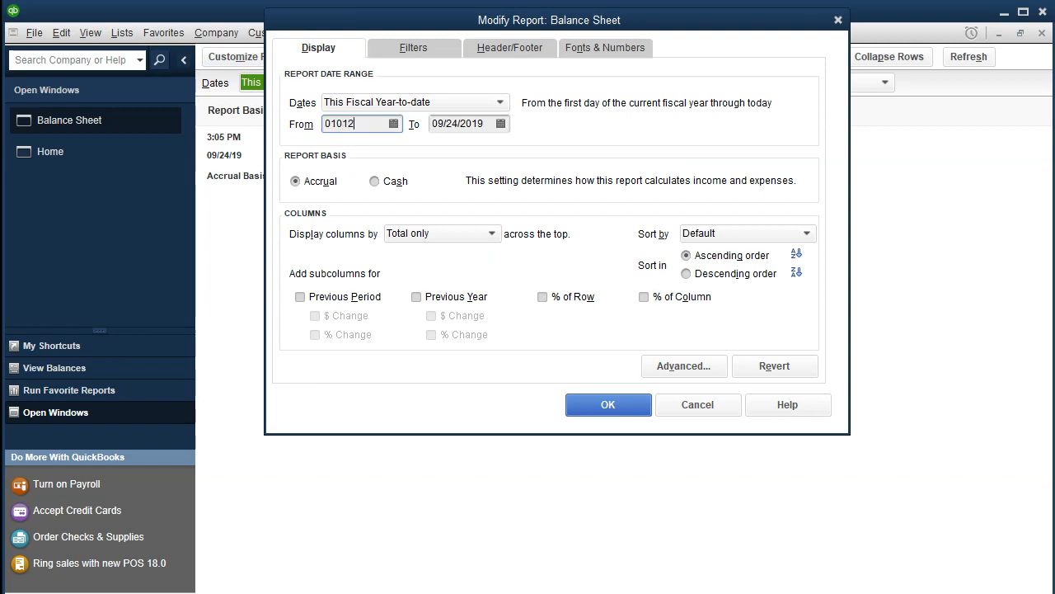
key(Tab)
text(12312020)
key(Tab)
click(584, 405)
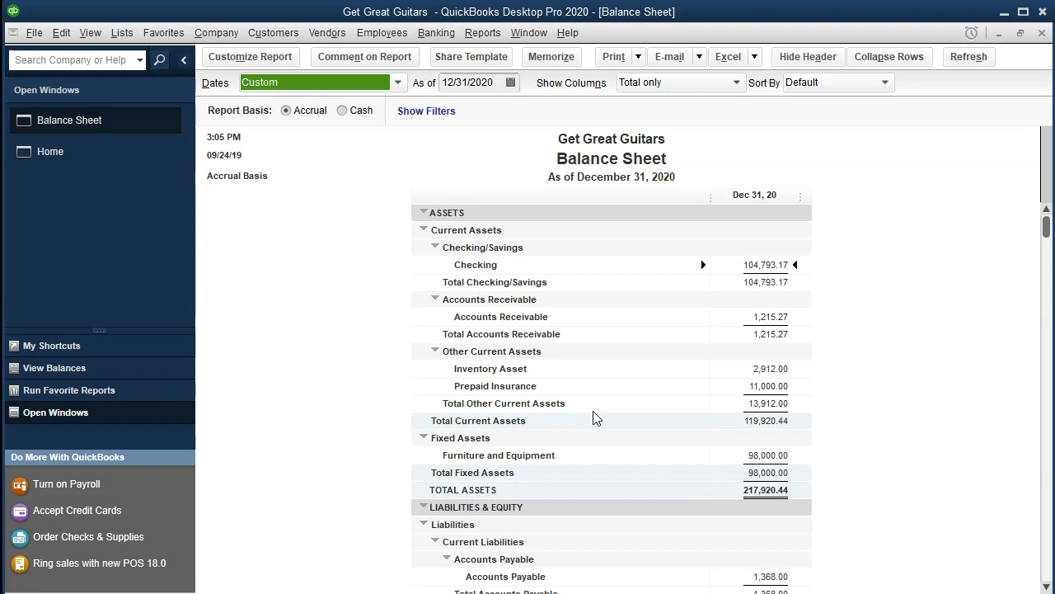
scroll(596, 418, down, 5)
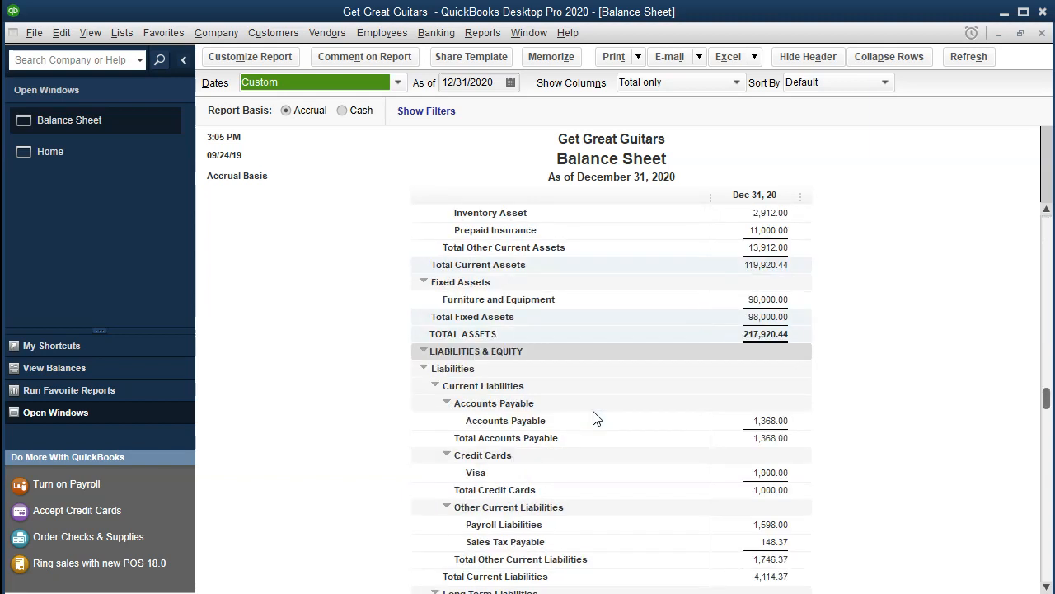
scroll(596, 418, down, 1)
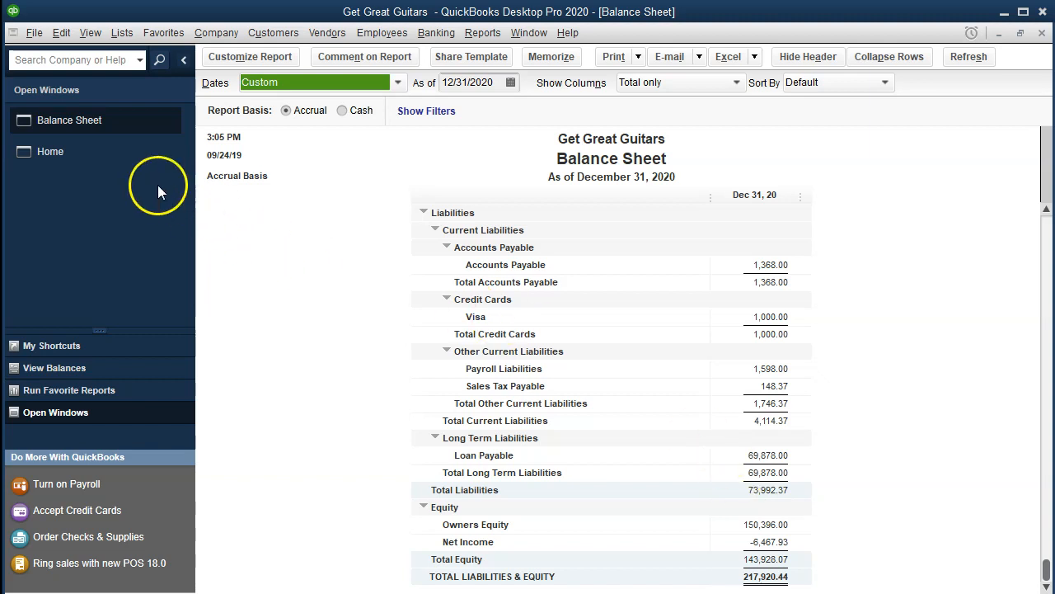
- Open the Customer Balance Detail report from the customers and receivables reports and view it down to its total
click(64, 149)
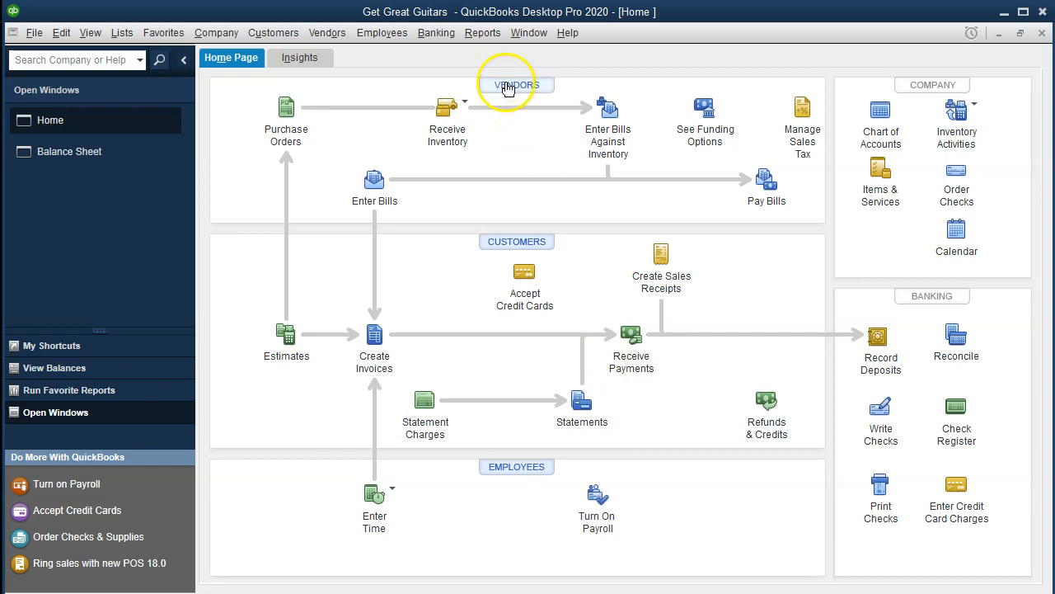
click(483, 33)
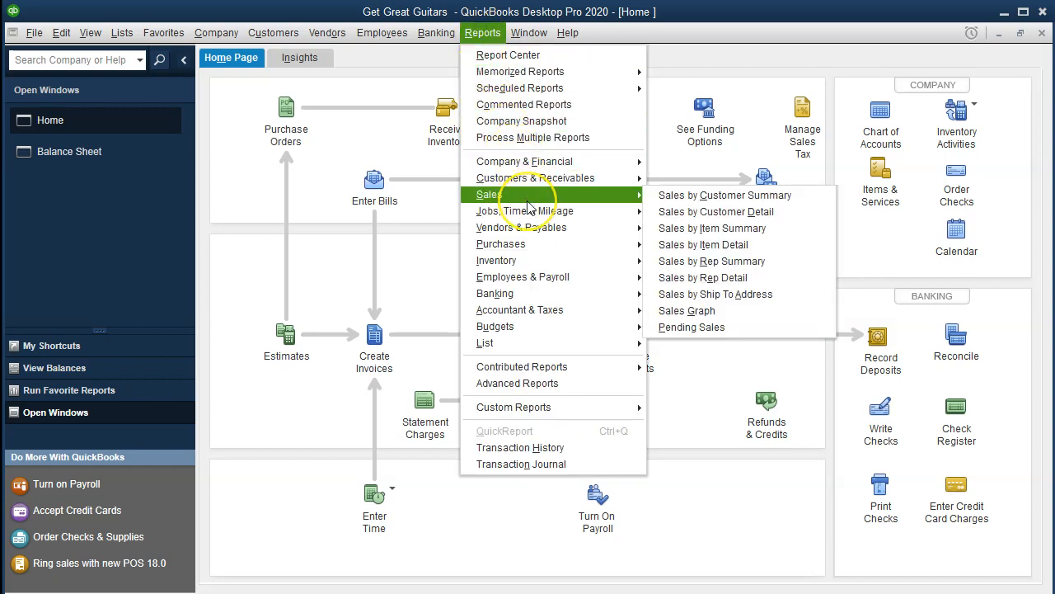
mouse_move(535, 183)
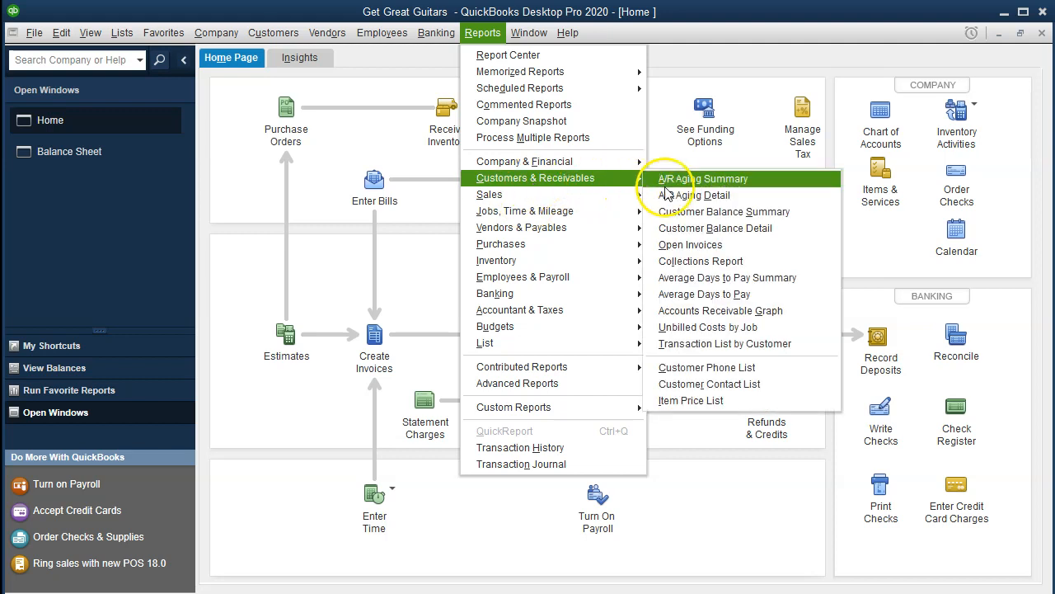
click(679, 236)
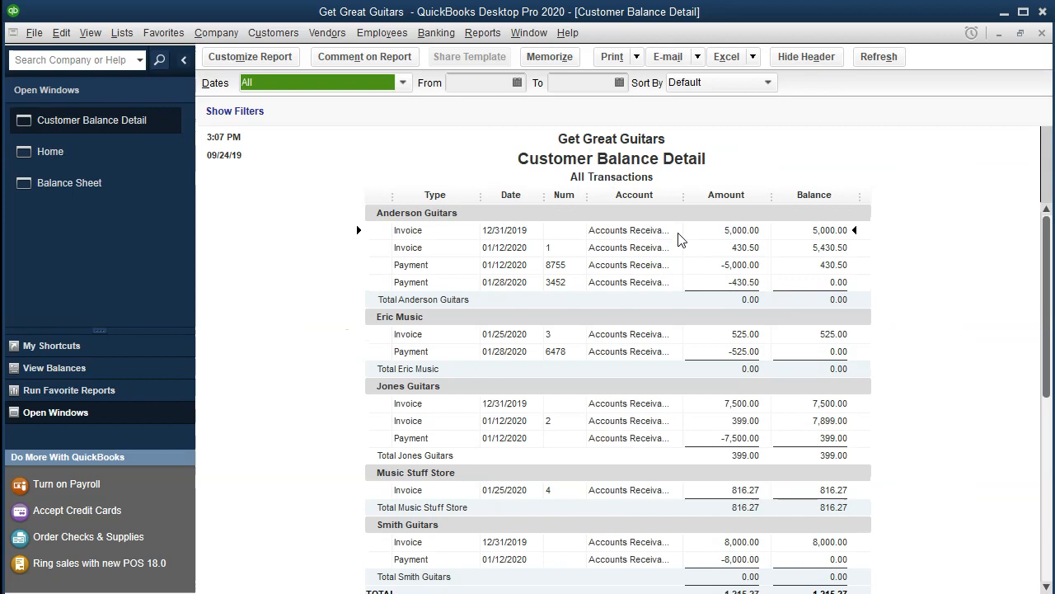
scroll(679, 238, down, 2)
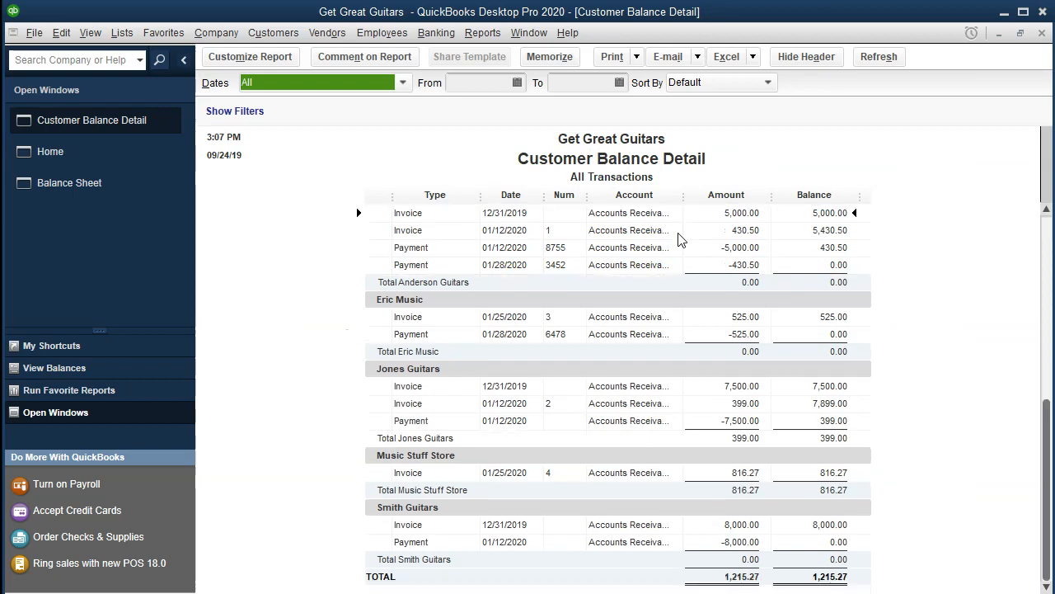
- Return to the balance sheet and examine the Accounts Receivable and Visa balances
click(93, 159)
click(91, 181)
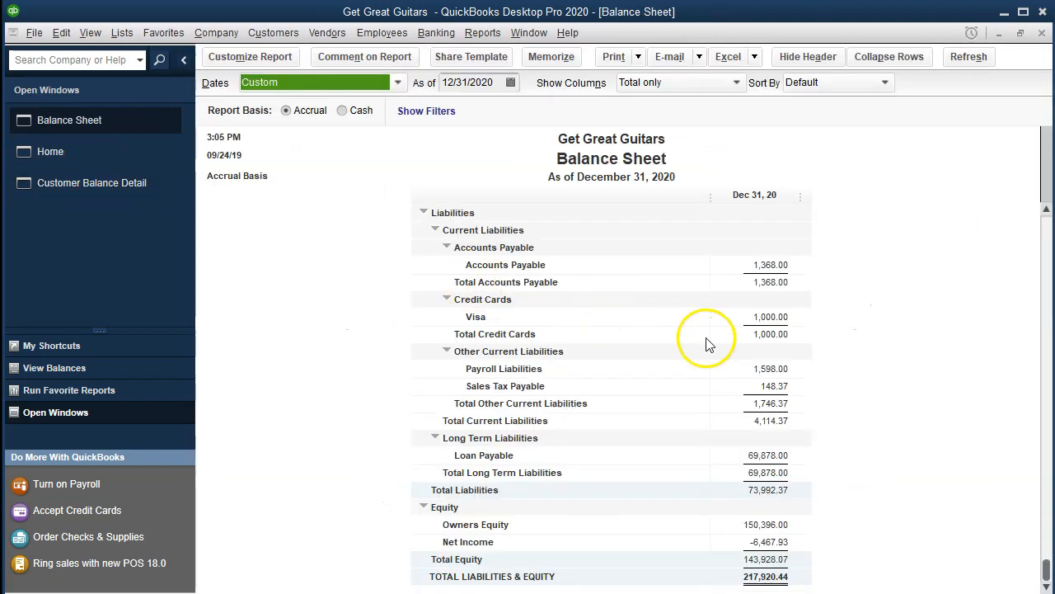
scroll(765, 328, up, 5)
click(763, 317)
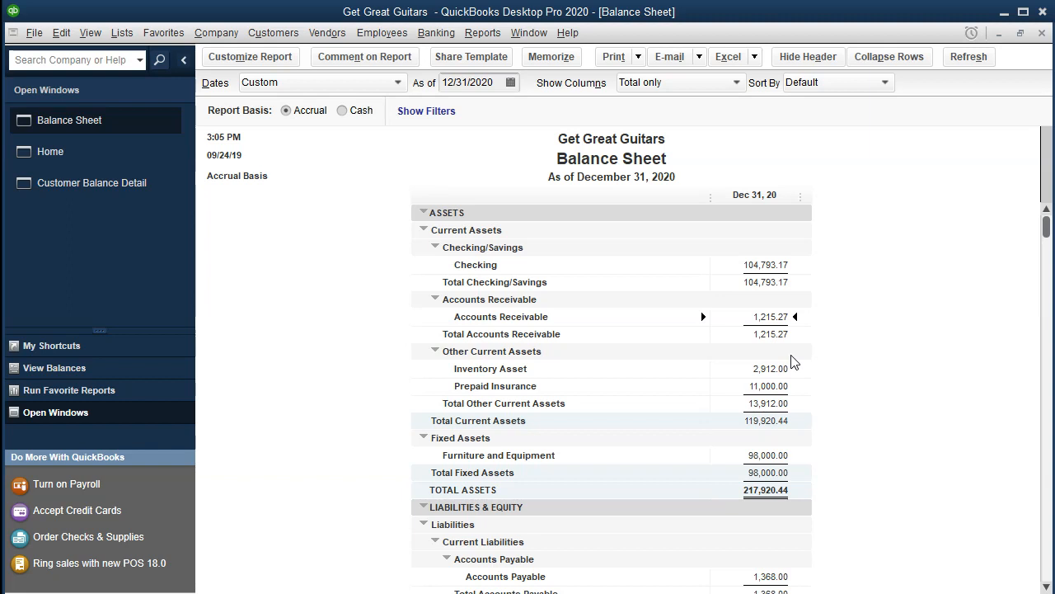
scroll(790, 361, down, 3)
click(767, 480)
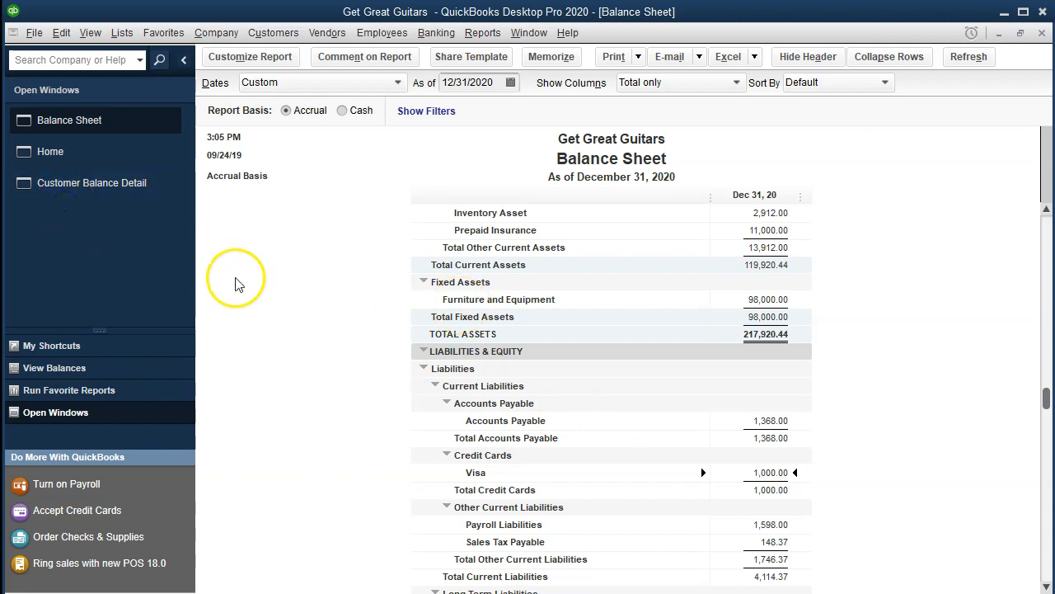
- Examine the Anderson Guitars invoices and payments in Customer Balance Detail, comparing them with the customer workflow on the home page
click(108, 183)
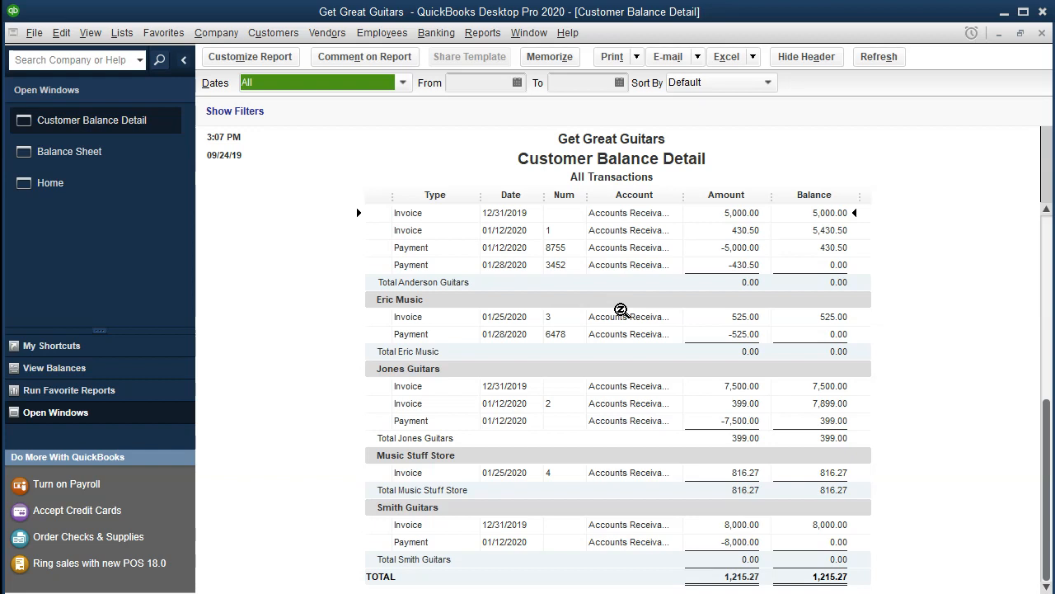
scroll(621, 310, up, 1)
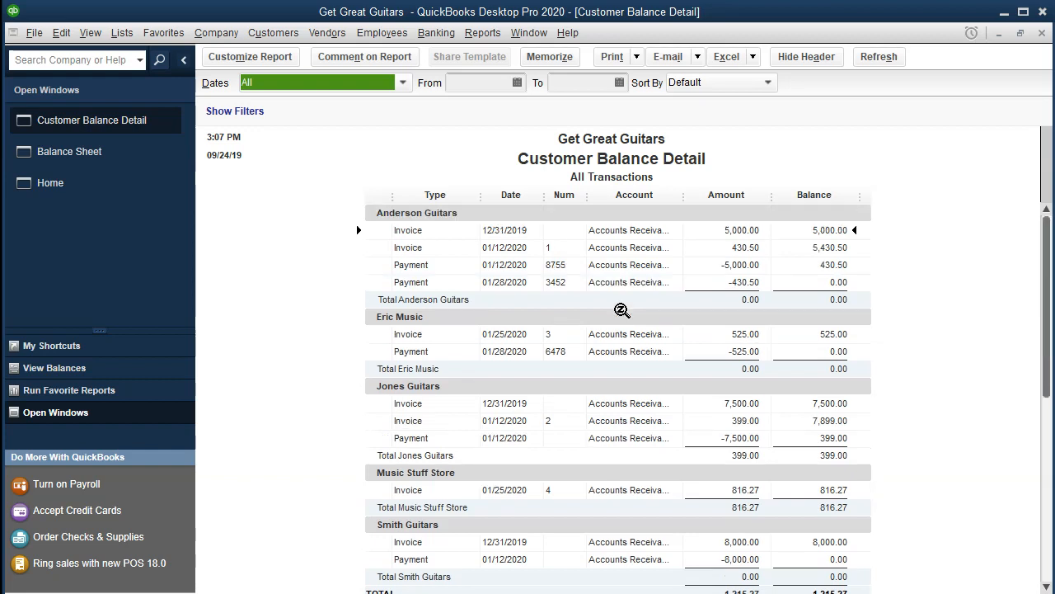
click(747, 280)
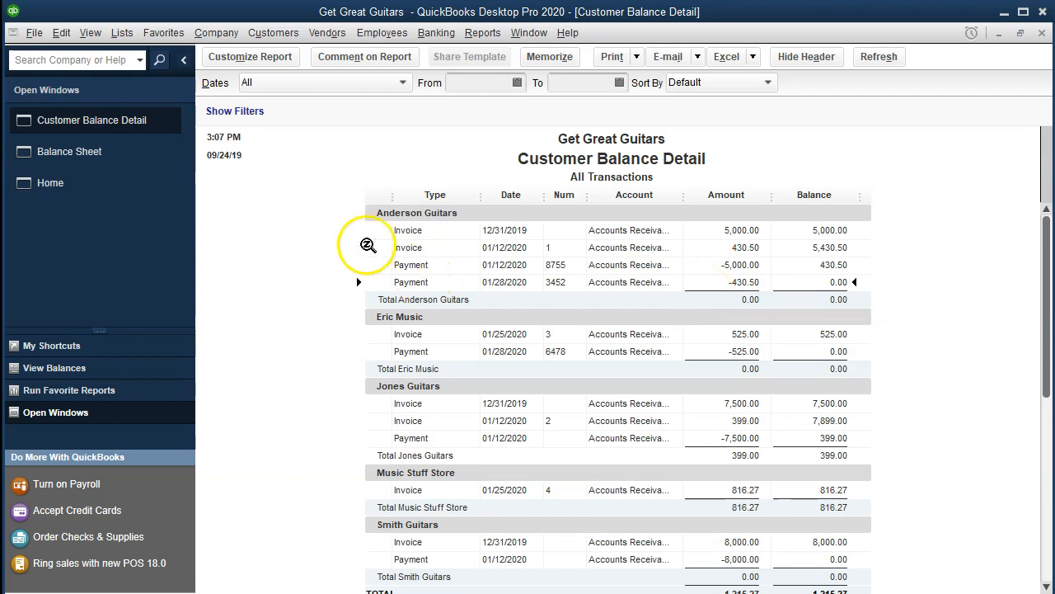
click(80, 184)
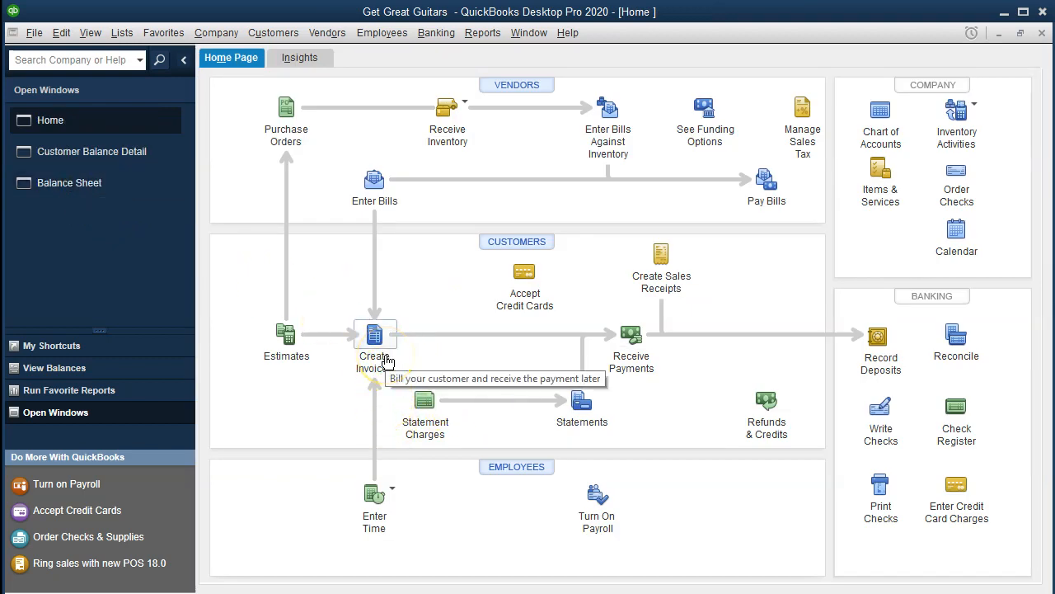
click(632, 355)
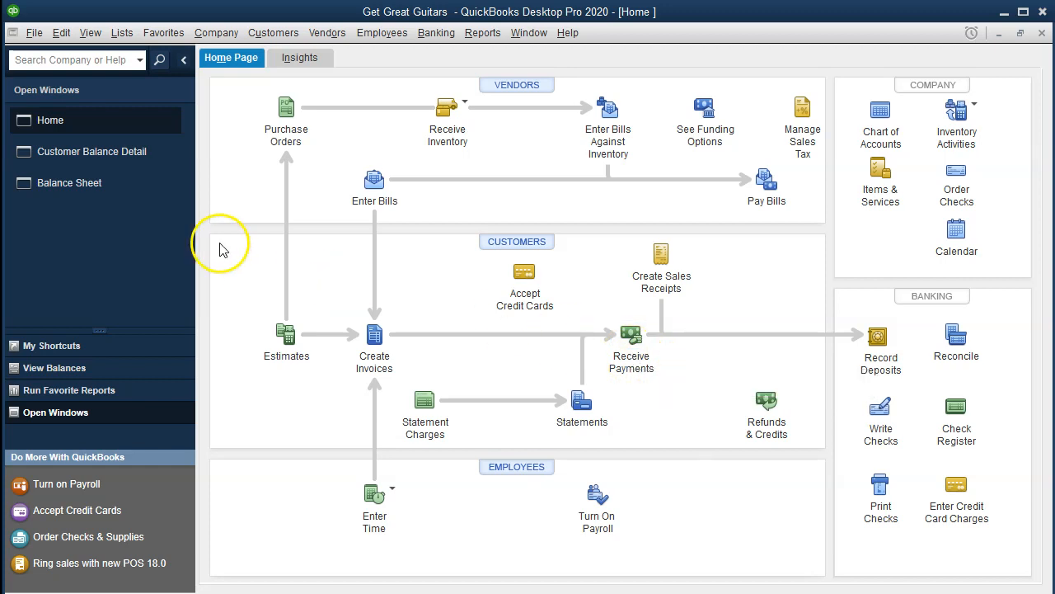
click(129, 165)
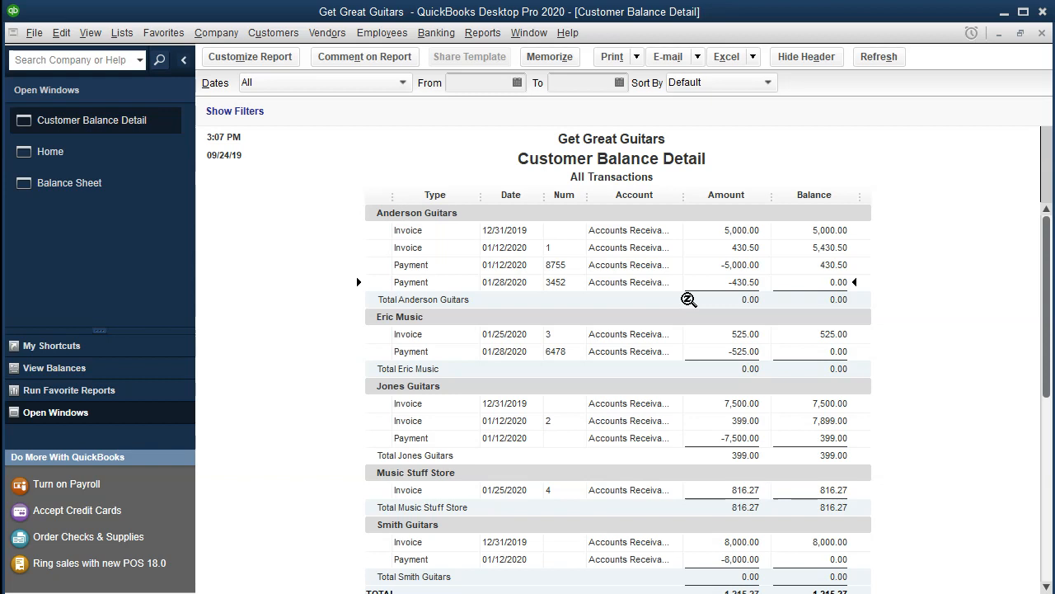
- Start a new customer payment received from Anderson Guitars for an amount of 250.00
click(93, 157)
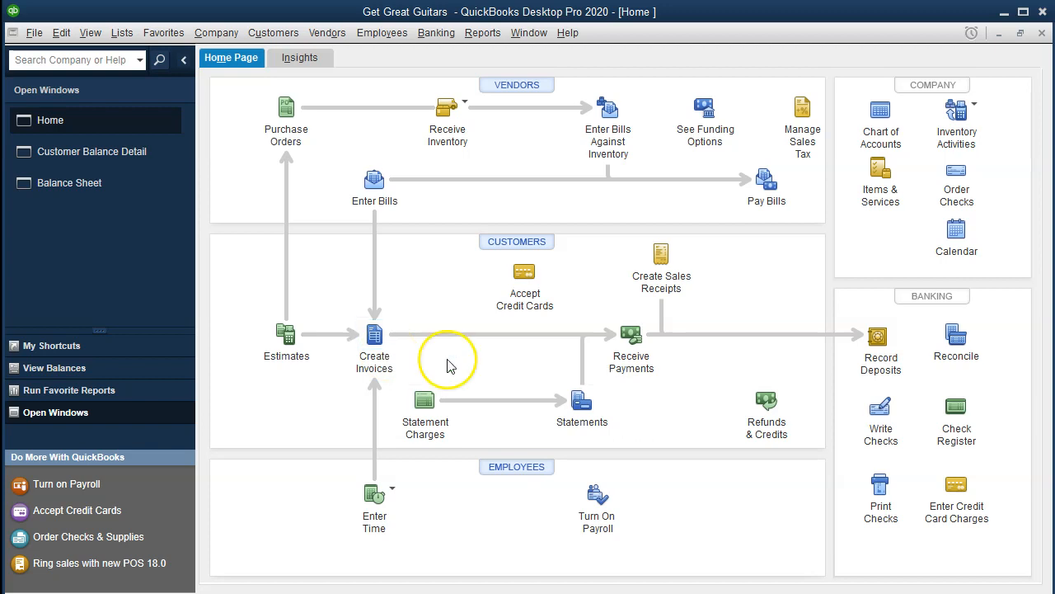
click(623, 347)
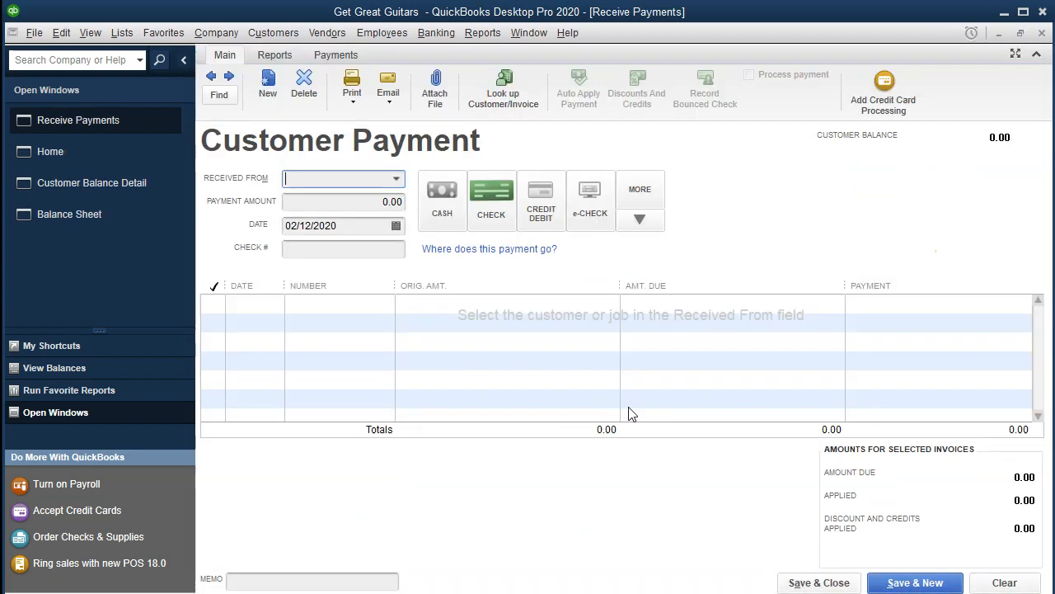
click(396, 179)
text(Anderson Guitars)
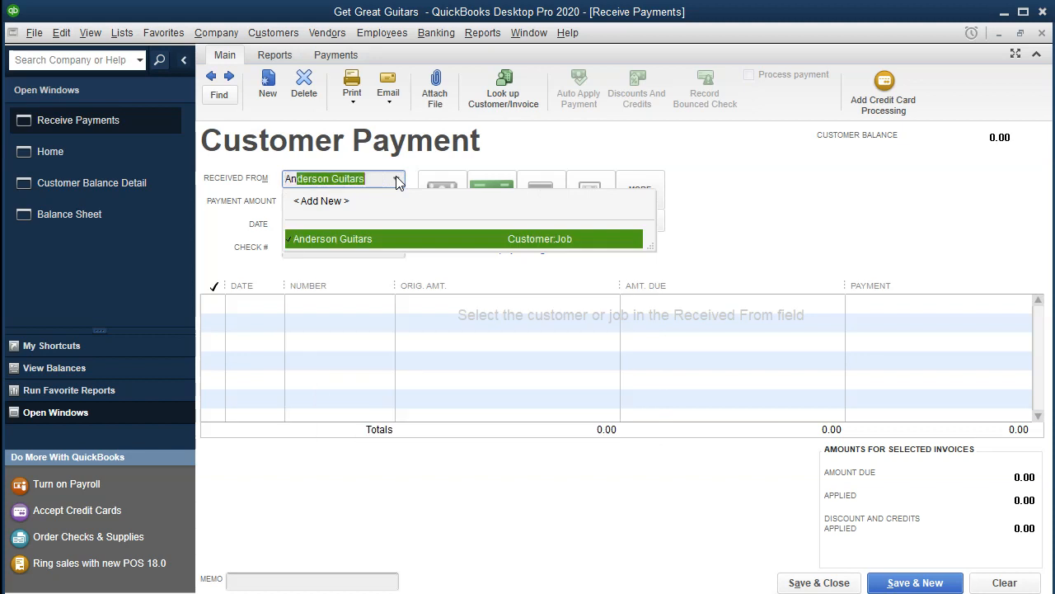
key(Tab)
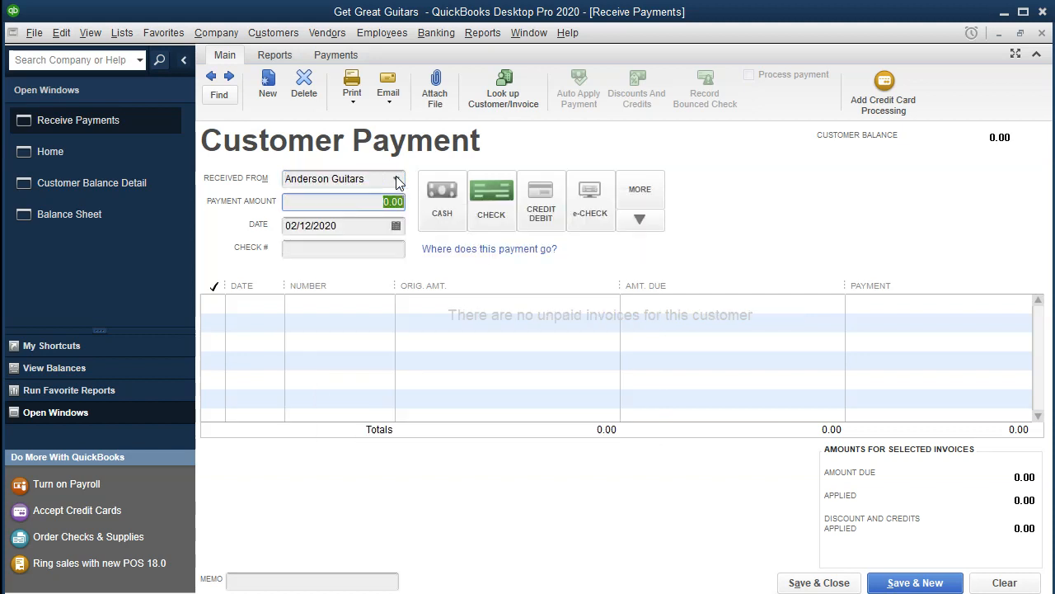
text(250)
key(Tab)
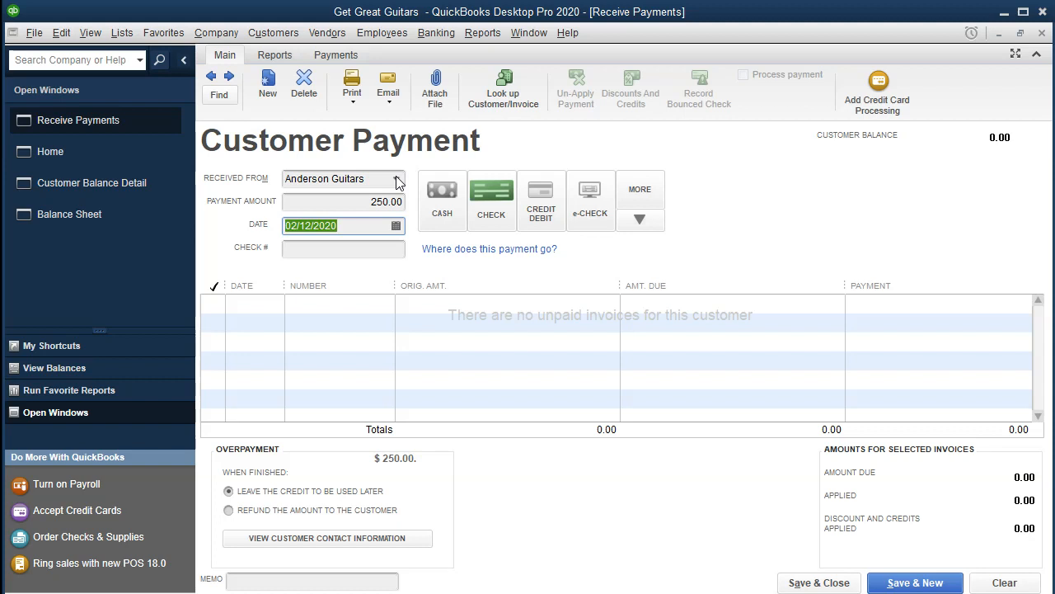
- Date the customer payment 02/16/2020 and enter 5243 as its check number
key(plus)
key(plus)
key(plus)
key(Tab)
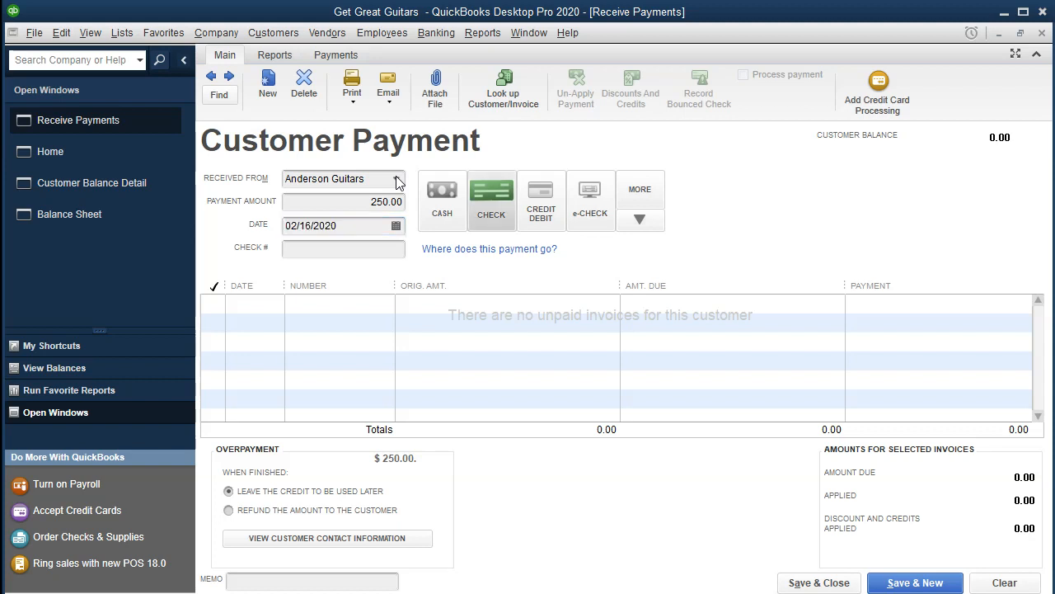
key(Tab)
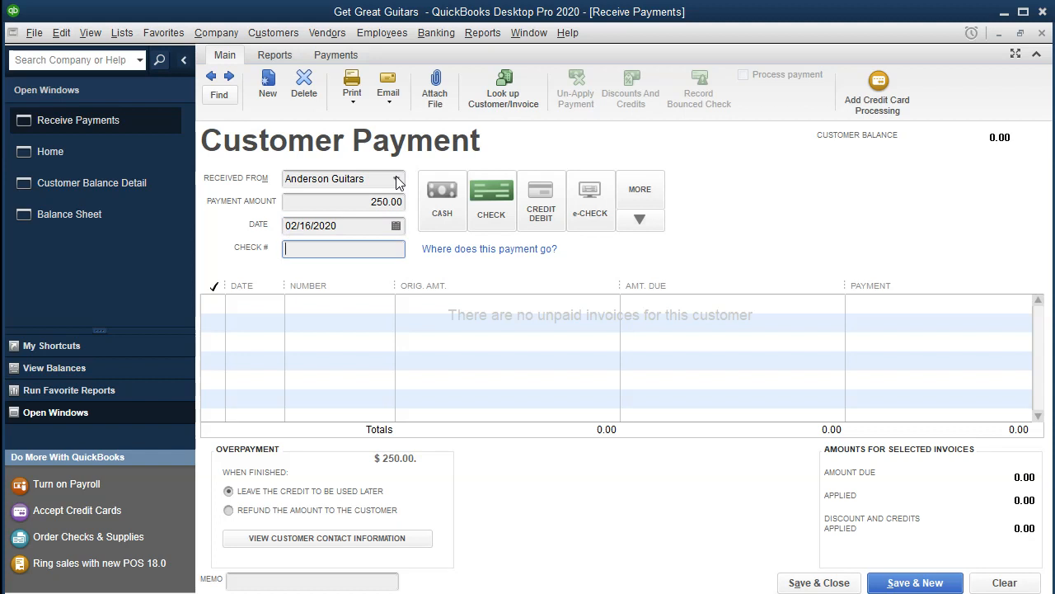
text(5243)
key(Tab)
- Save and close the payment, leaving the overpayment as a credit on the customer's account
click(472, 292)
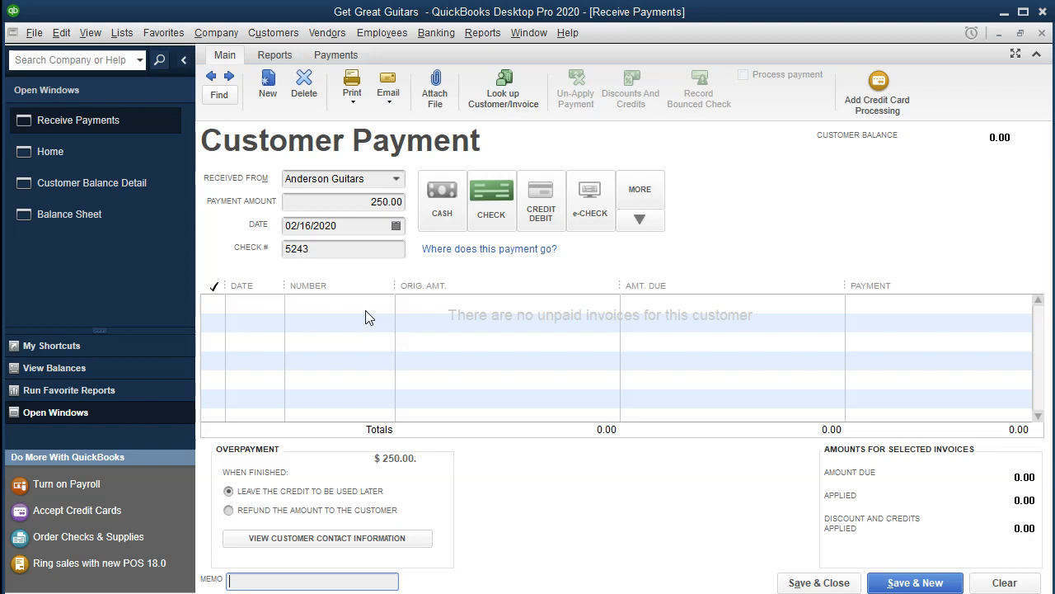
click(792, 584)
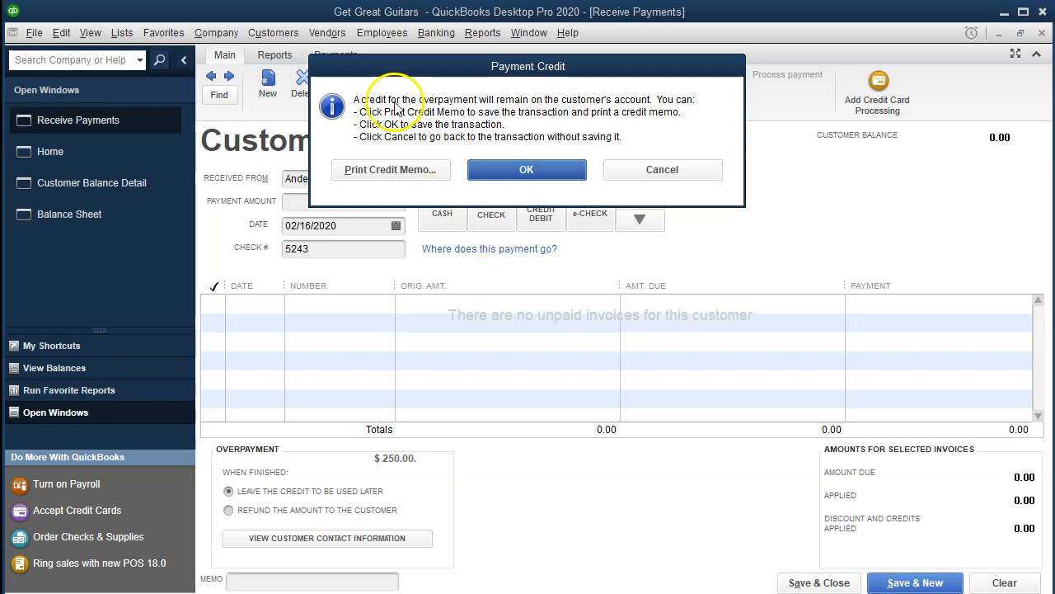
click(490, 169)
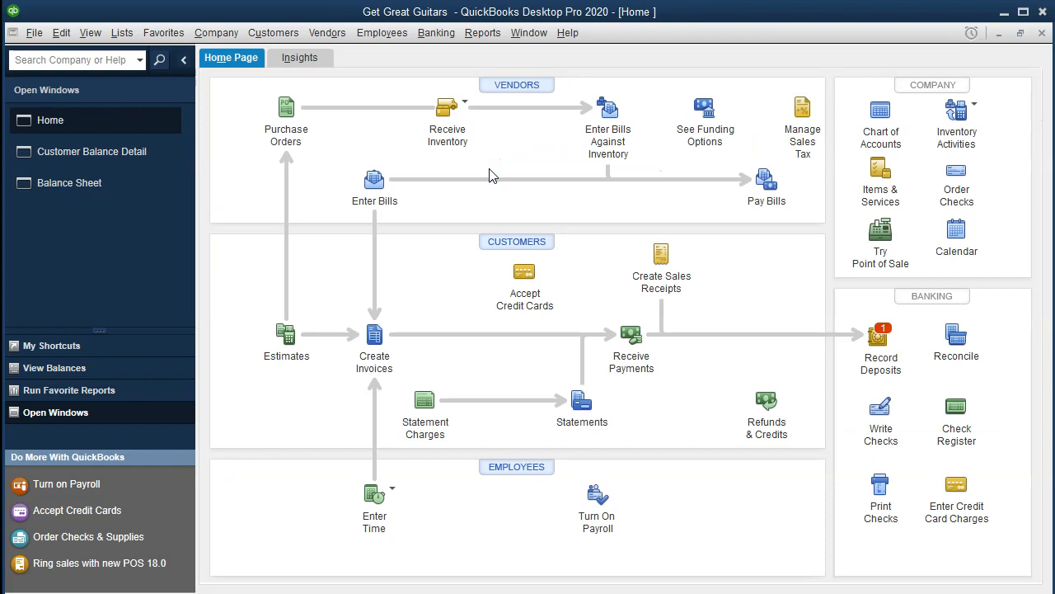
- Reopen the balance sheet and check the Accounts Receivable balance for the effect of the new payment
click(94, 188)
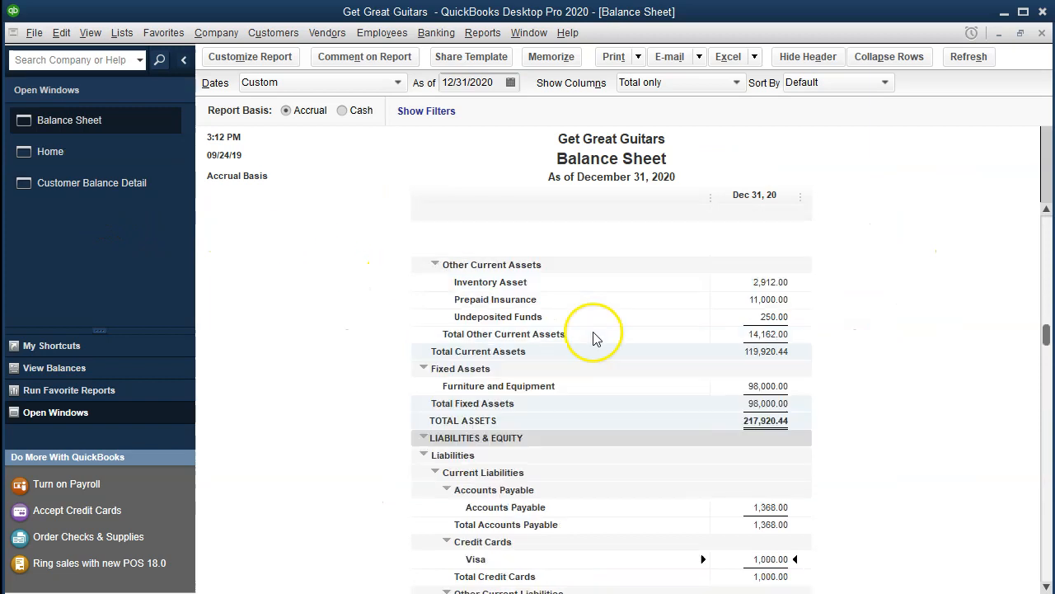
scroll(596, 337, up, 2)
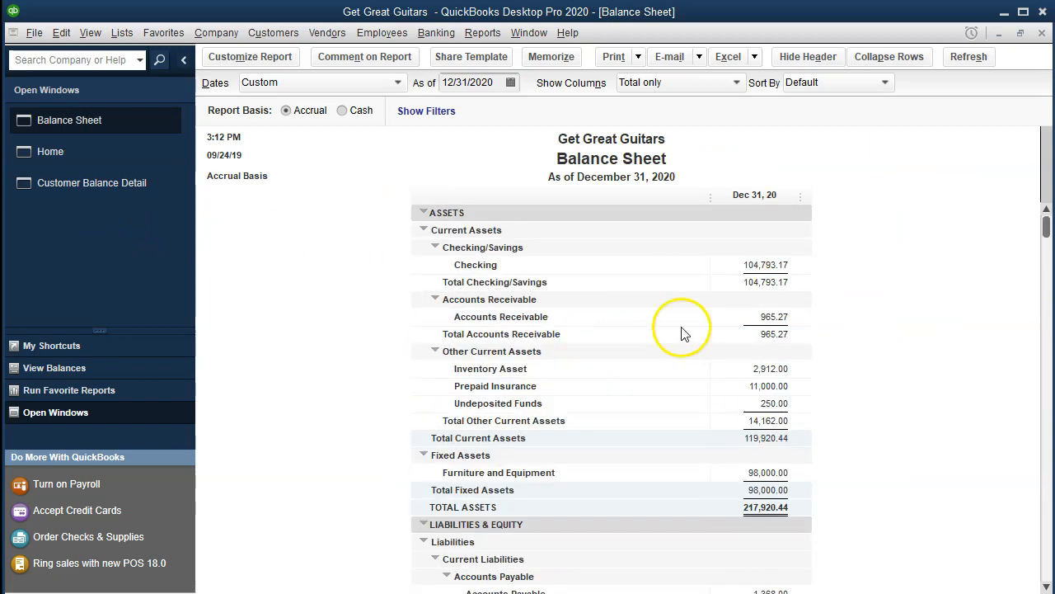
click(759, 316)
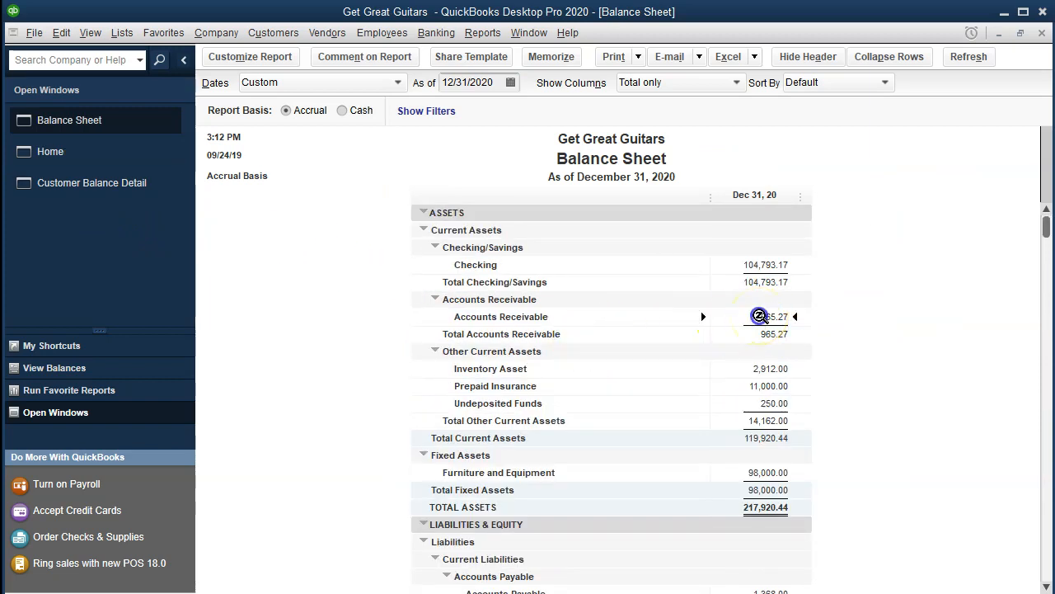
- Drill into the balance sheet's Accounts Receivable transactions, inspect the 02/16/2020 Anderson Guitars payment, and return to the balance sheet
double_click(760, 316)
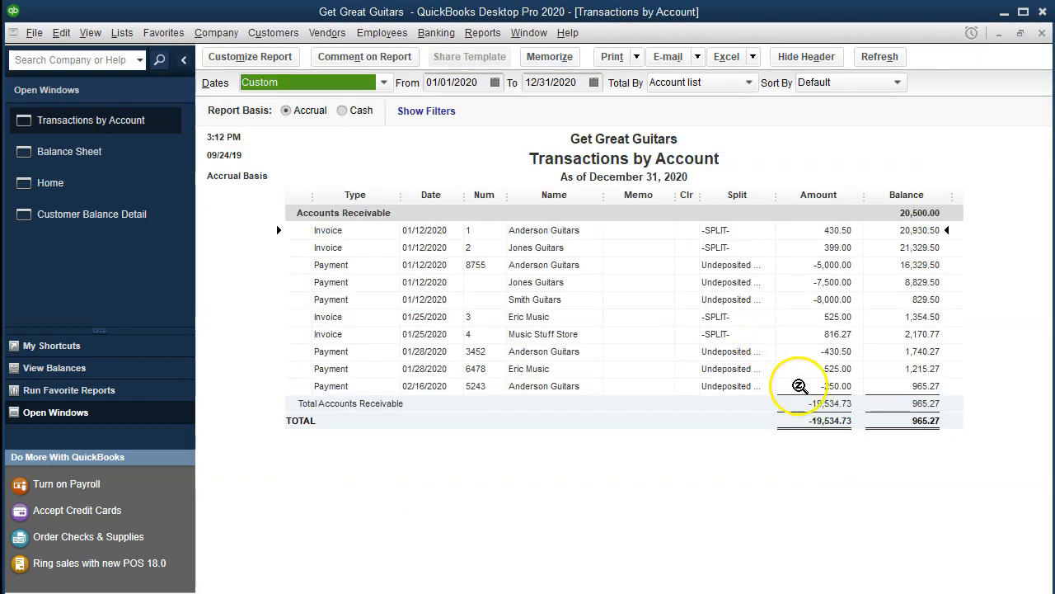
click(812, 386)
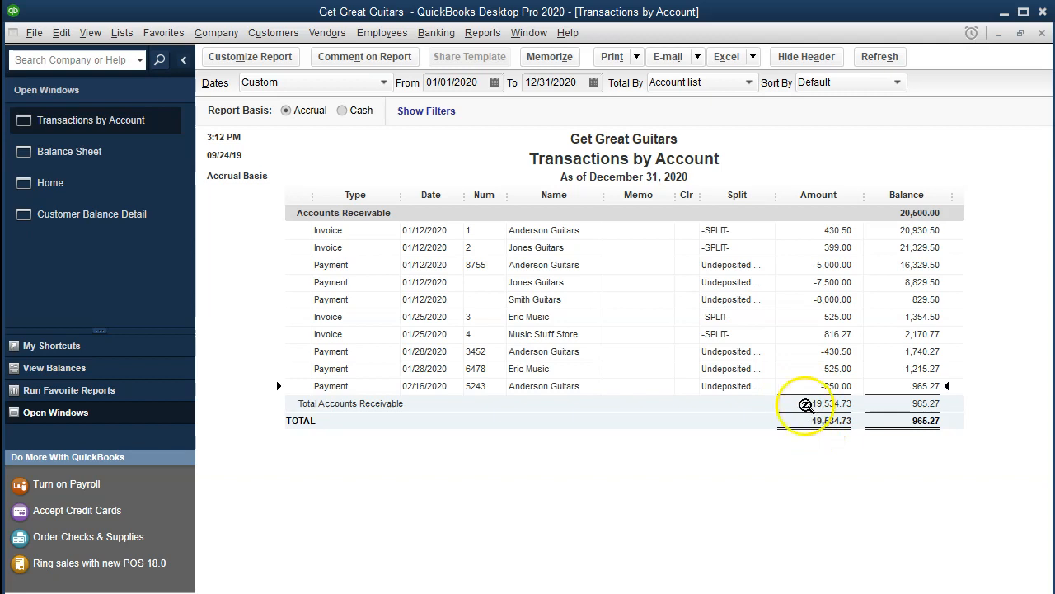
double_click(805, 391)
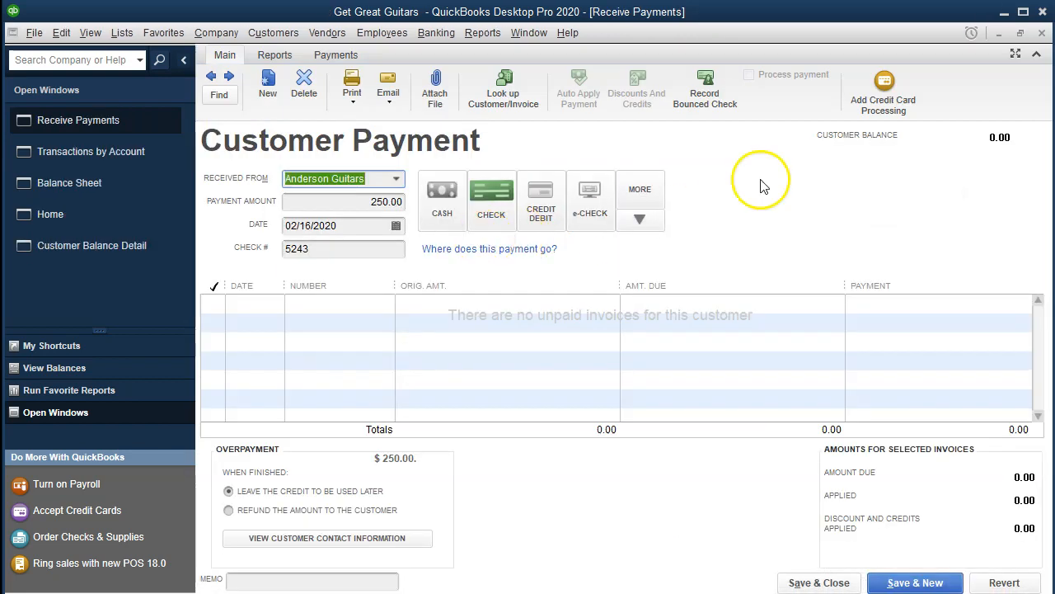
click(1042, 33)
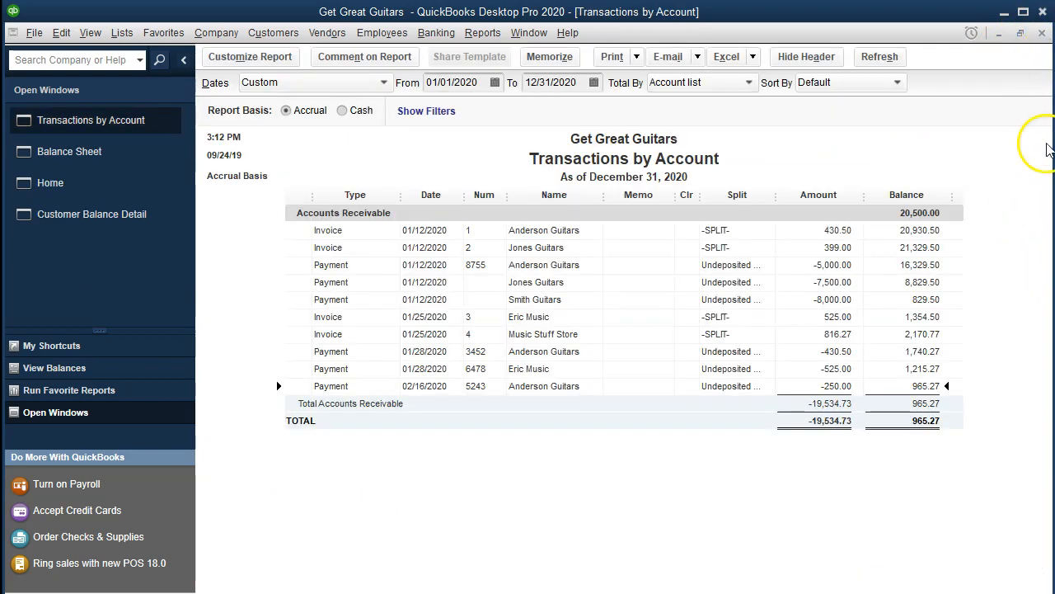
click(1043, 33)
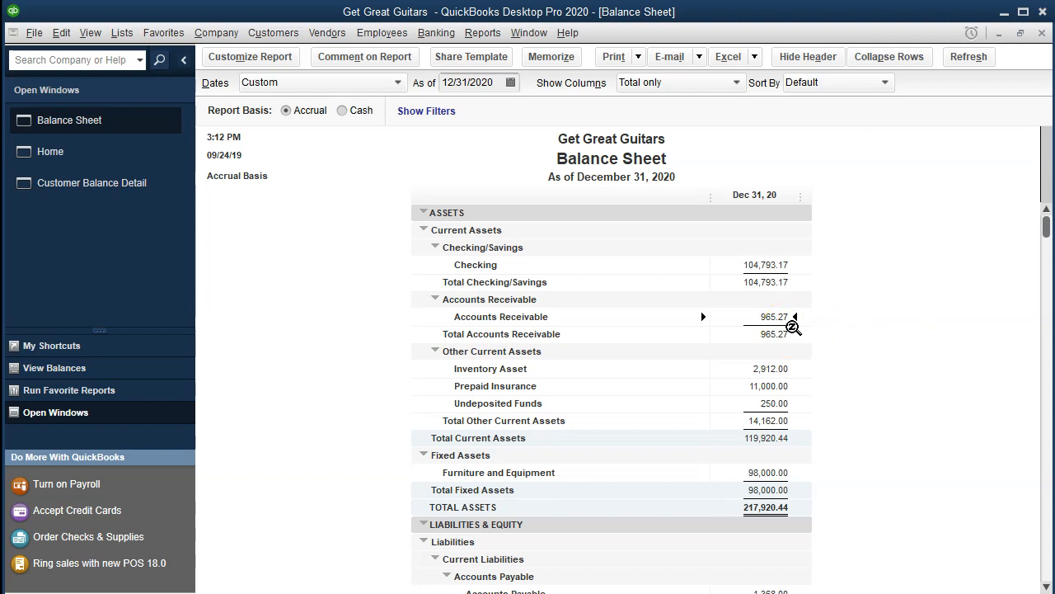
scroll(855, 447, down, 2)
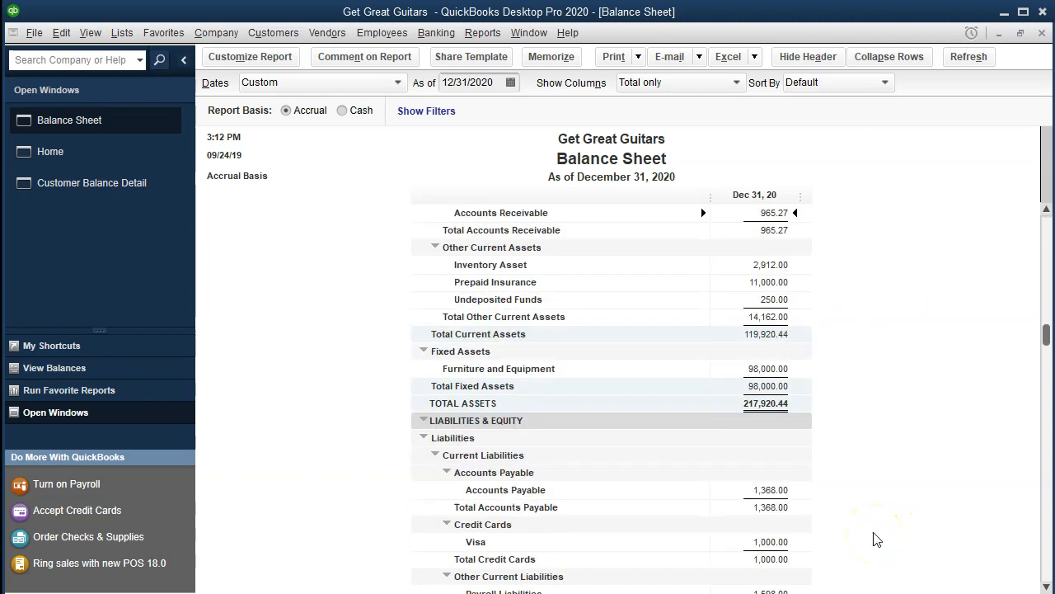
scroll(876, 538, up, 2)
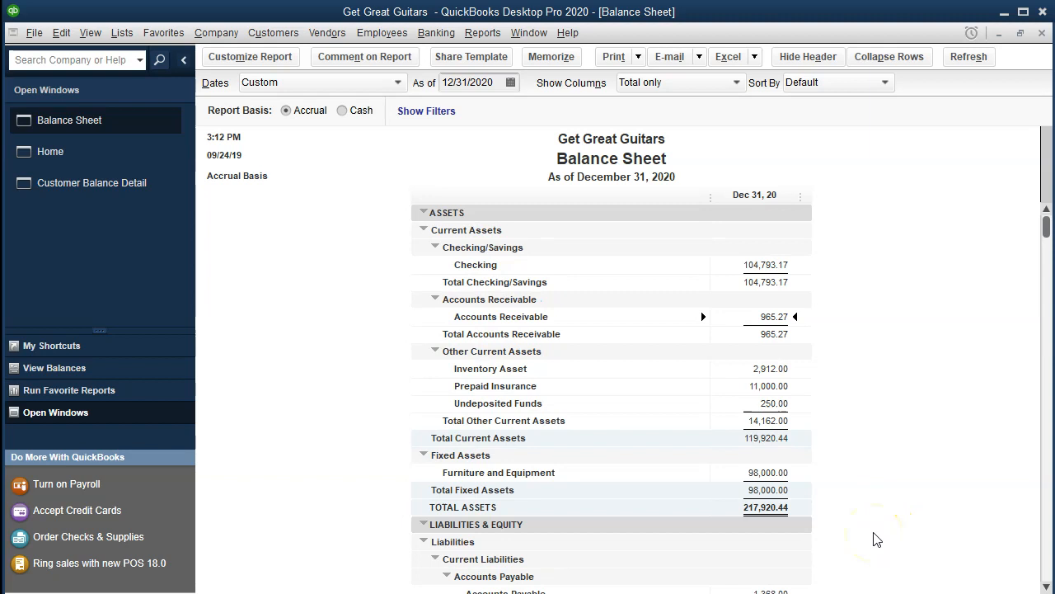
- Check the 02/16/2020 payment and the total for Anderson Guitars in the Customer Balance Detail report
click(101, 190)
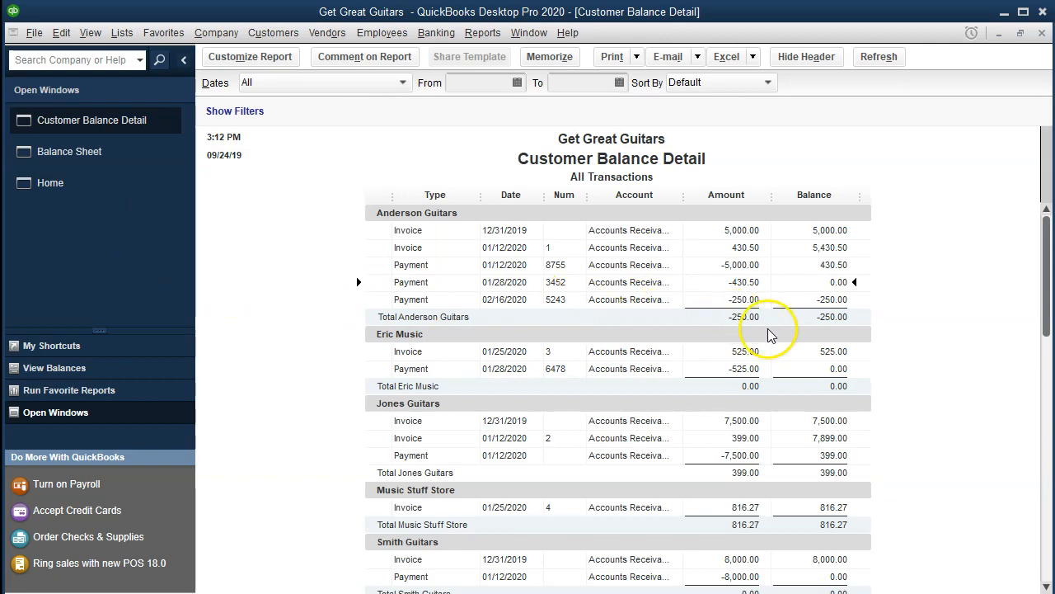
click(750, 298)
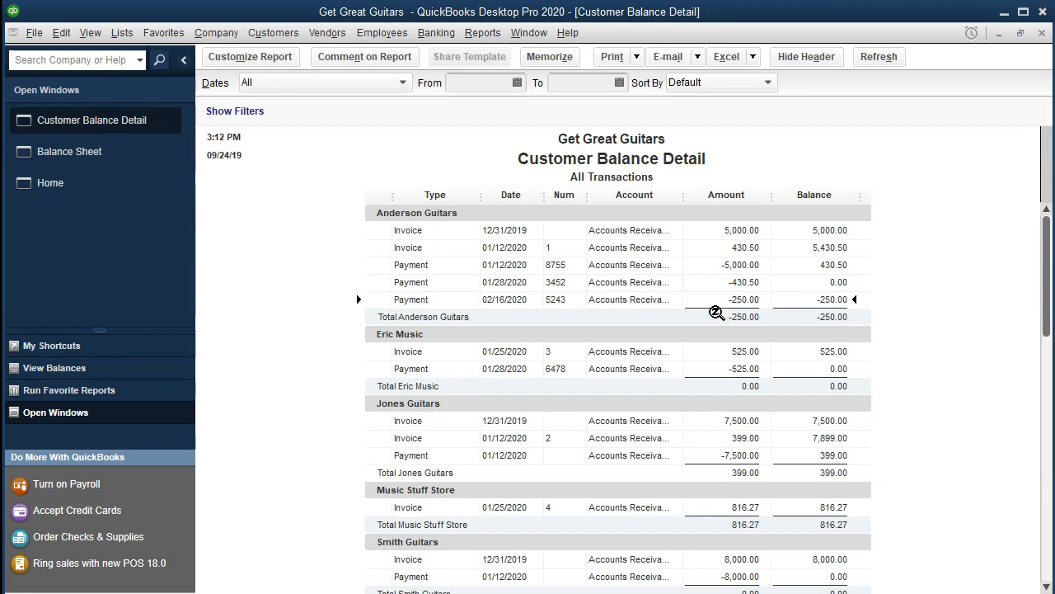
click(722, 299)
double_click(720, 312)
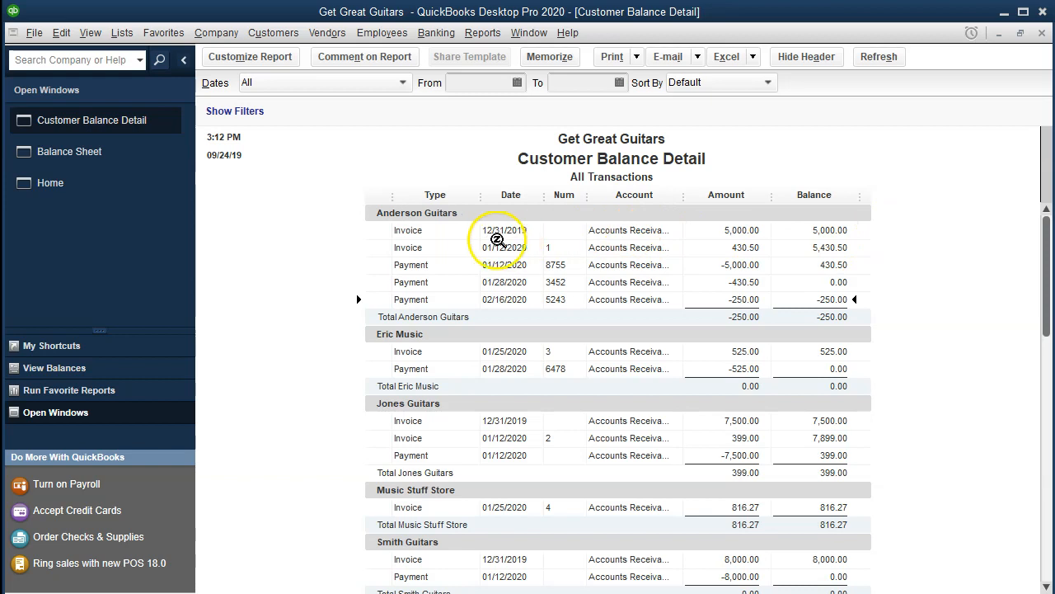
- Review the transactions behind Undeposited Funds on the balance sheet, close that detail report, and go back to the home page
click(82, 154)
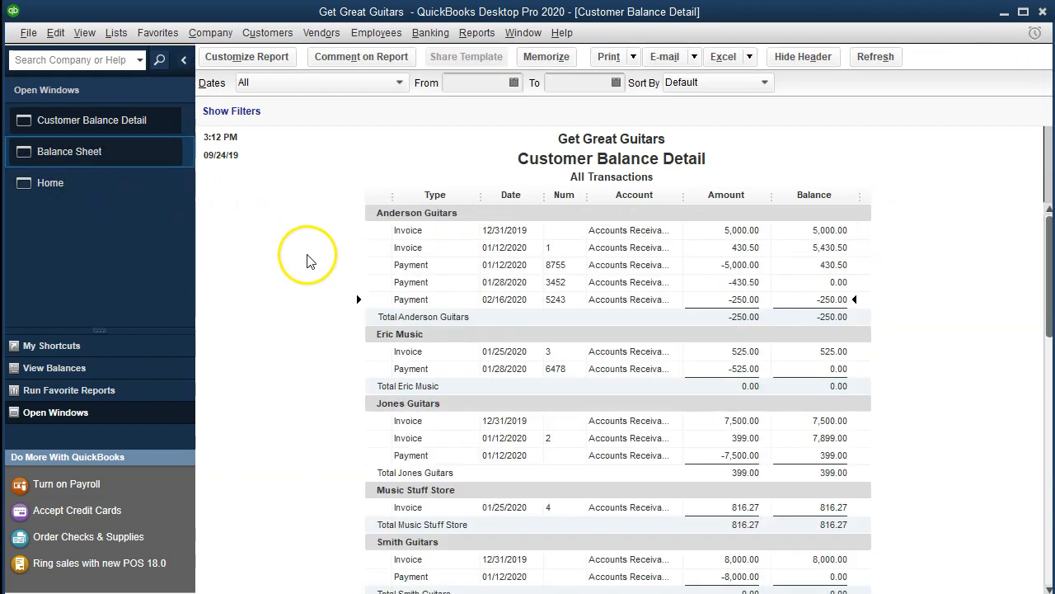
click(744, 407)
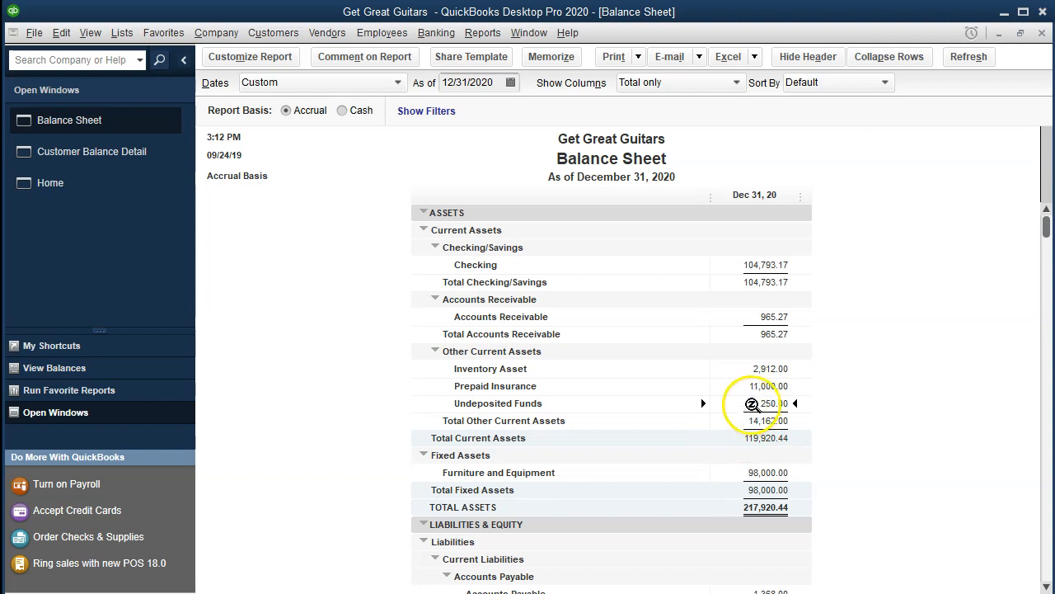
scroll(752, 405, down, 2)
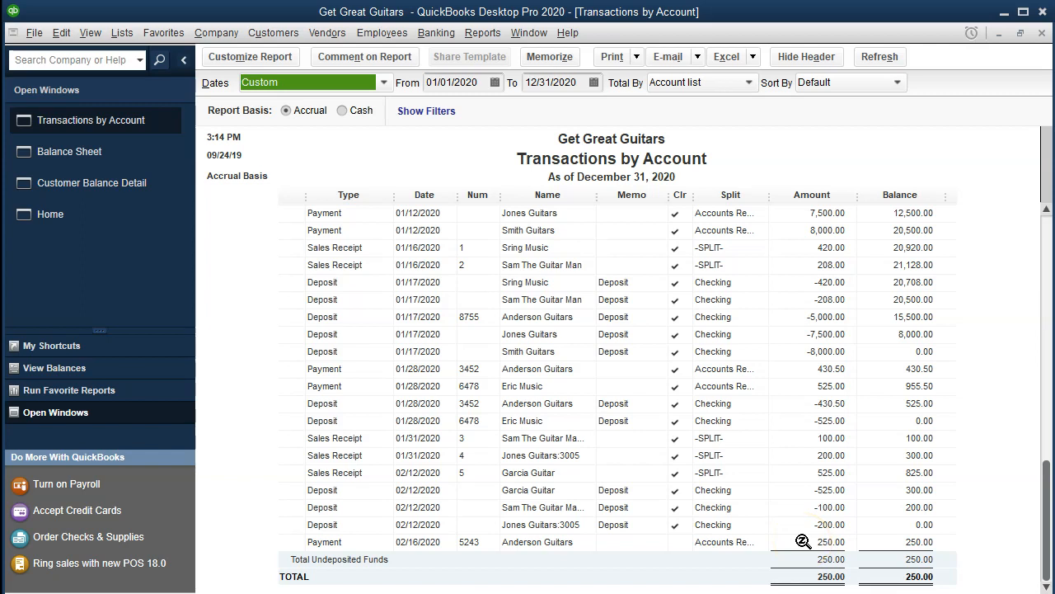
click(1043, 33)
click(984, 59)
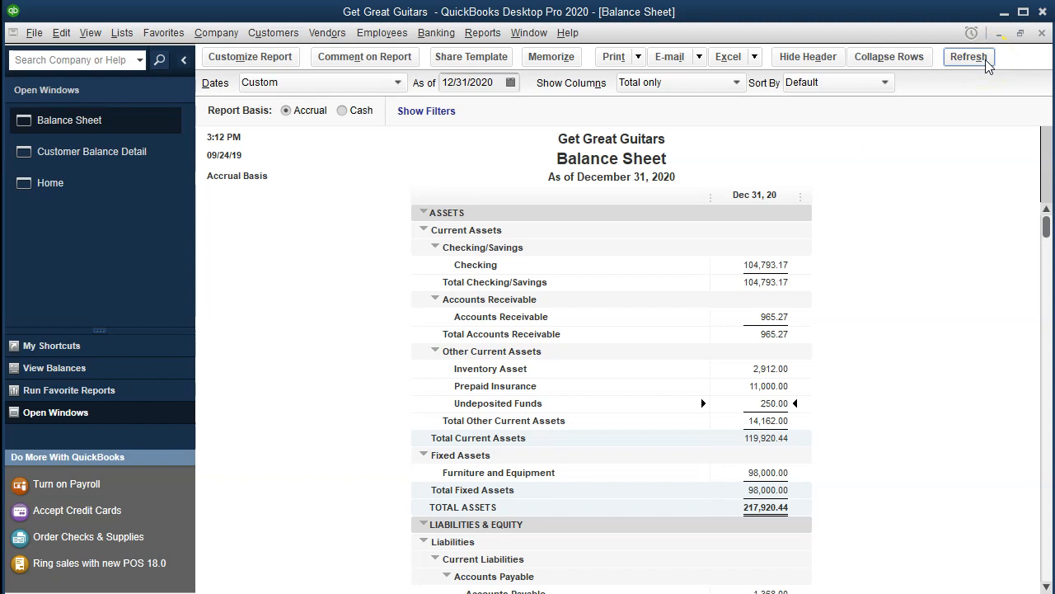
click(161, 188)
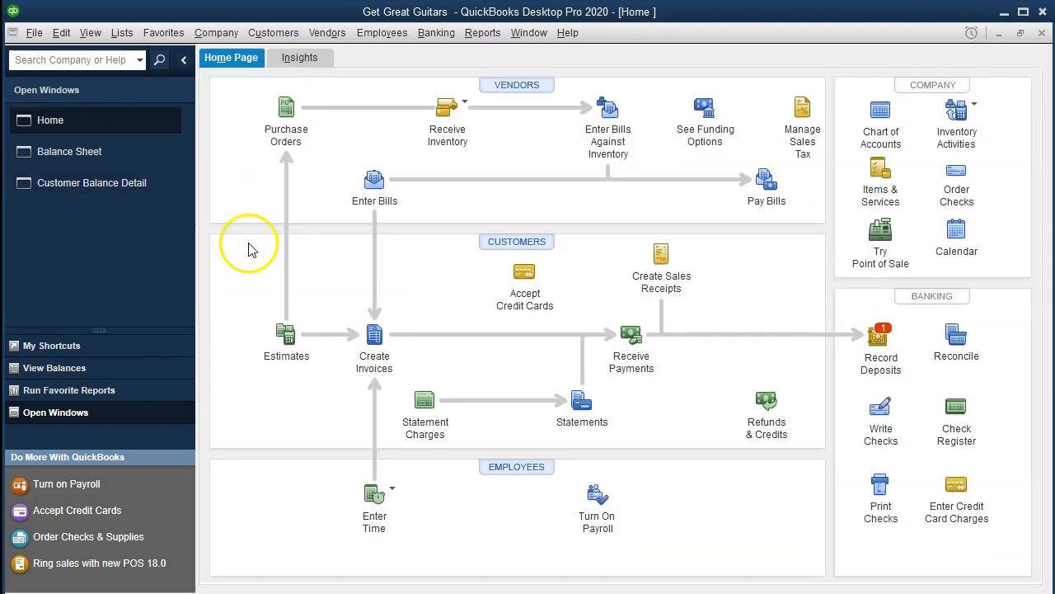